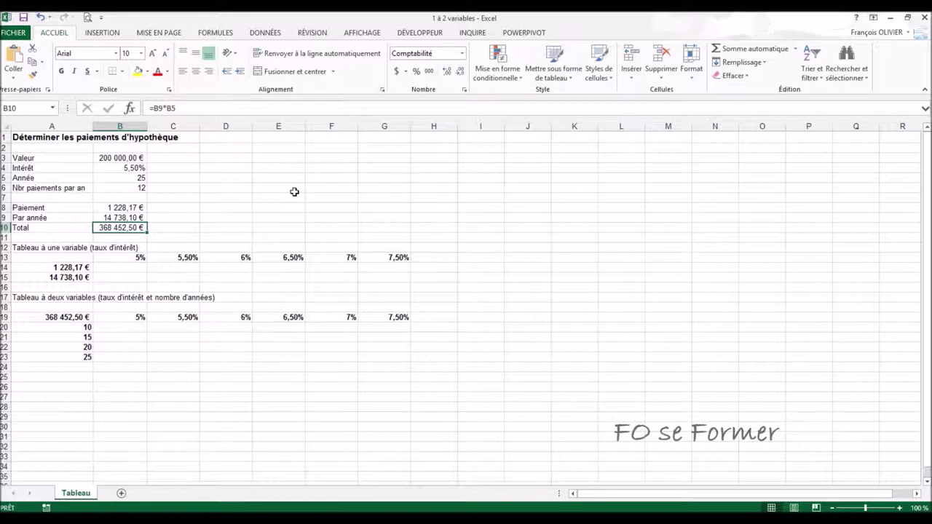
# Step: Check the loan amount, interest rate, years and payments per year in B3:B6, then show B8's VPM arguments
pyautogui.click(277, 181)
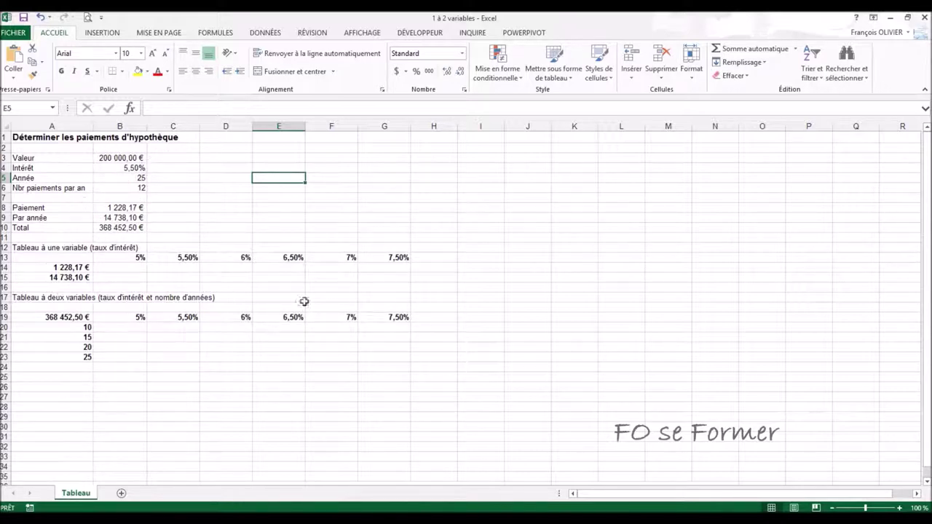
pyautogui.click(126, 156)
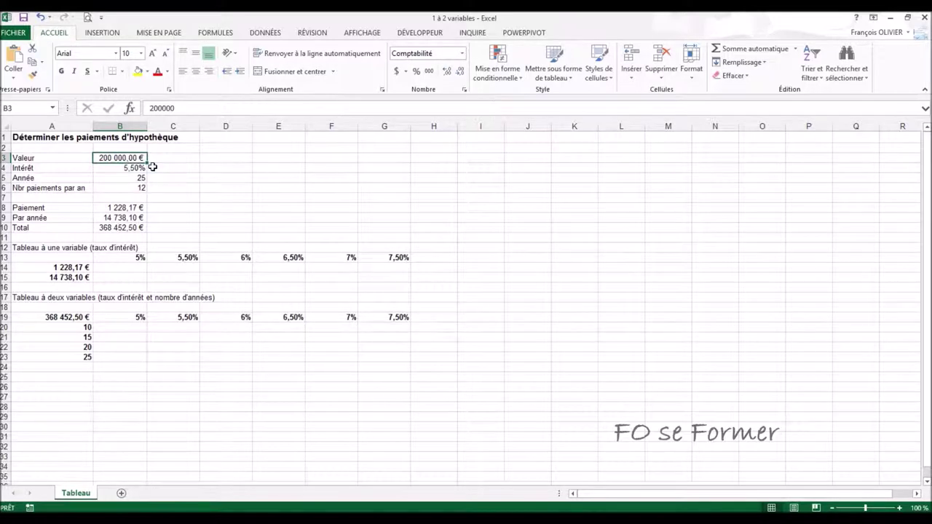
pyautogui.click(123, 169)
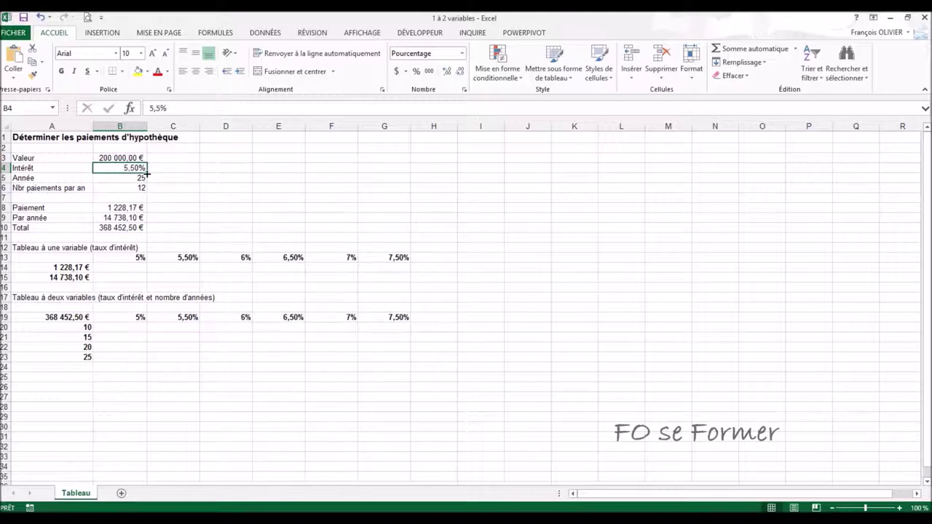
pyautogui.click(130, 178)
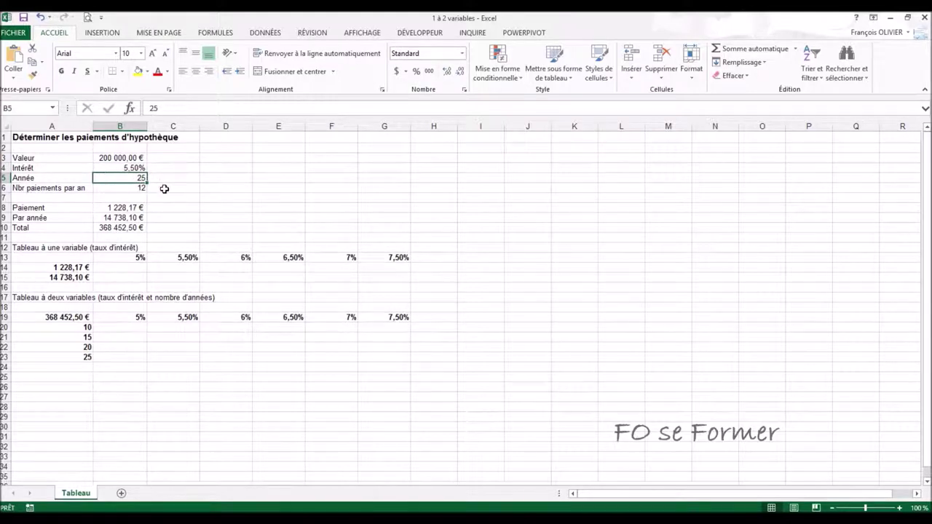
pyautogui.click(141, 187)
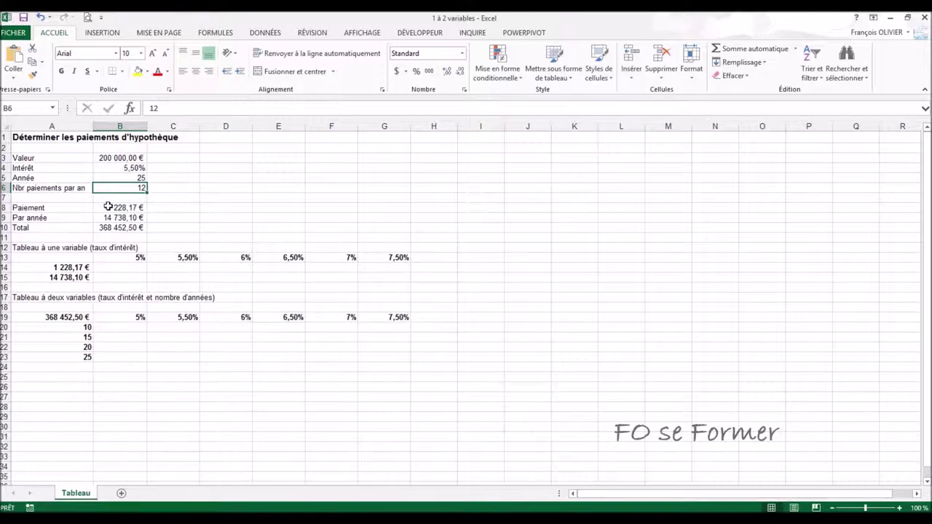
pyautogui.click(108, 207)
pyautogui.click(131, 108)
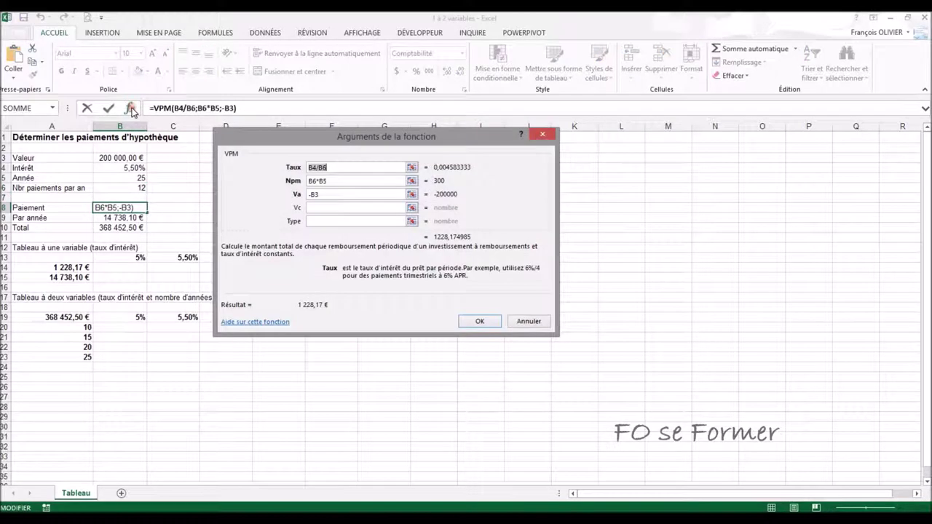
# Step: Go over VPM's rate B4/B6, periods B6*B5 and value -B3, confirm, then check B9's =B8*B6
pyautogui.moveTo(246, 141)
pyautogui.mouseDown()
pyautogui.moveTo(216, 143)
pyautogui.moveTo(203, 159)
pyautogui.mouseUp()
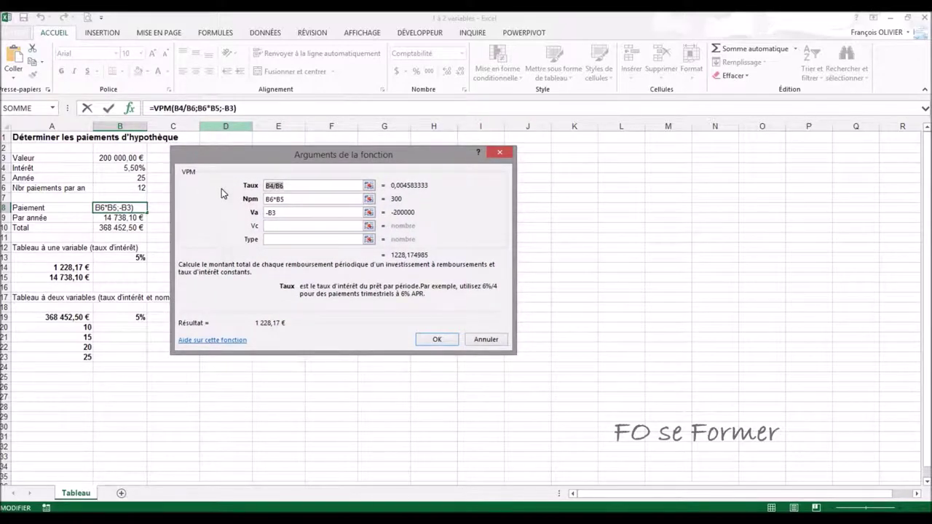
pyautogui.click(302, 186)
pyautogui.click(270, 180)
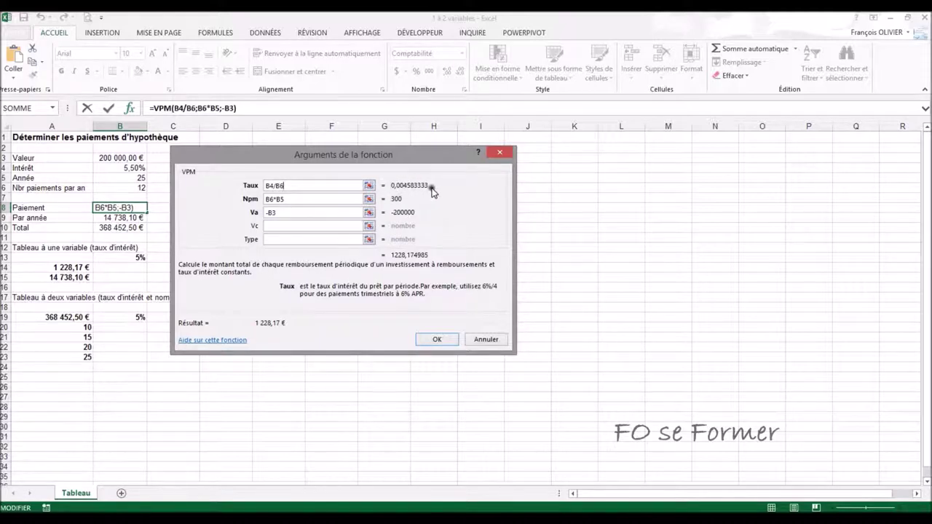
pyautogui.click(319, 198)
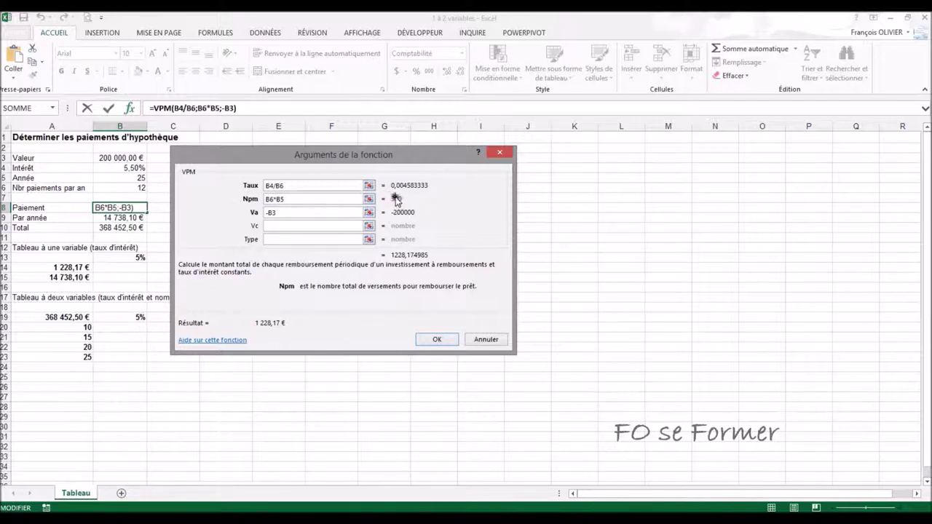
pyautogui.click(291, 211)
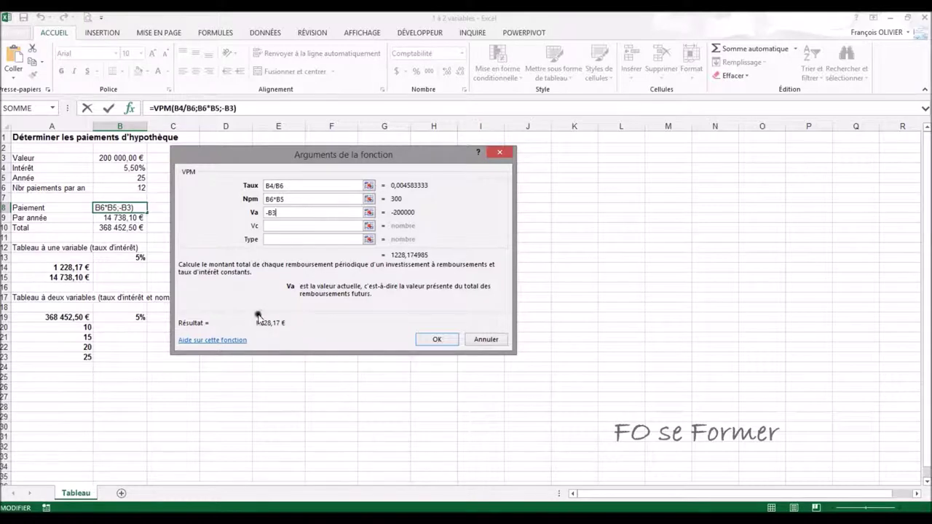
pyautogui.click(433, 339)
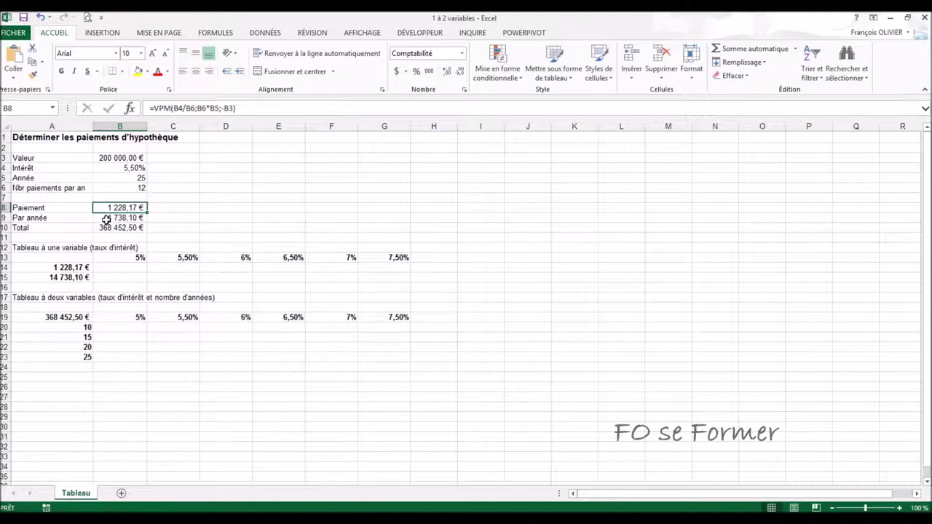
pyautogui.click(131, 218)
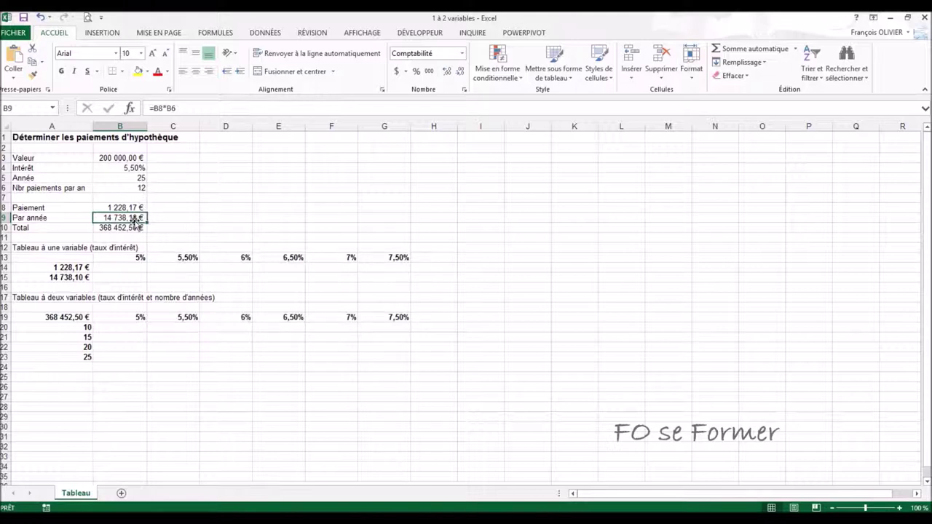
pyautogui.click(128, 227)
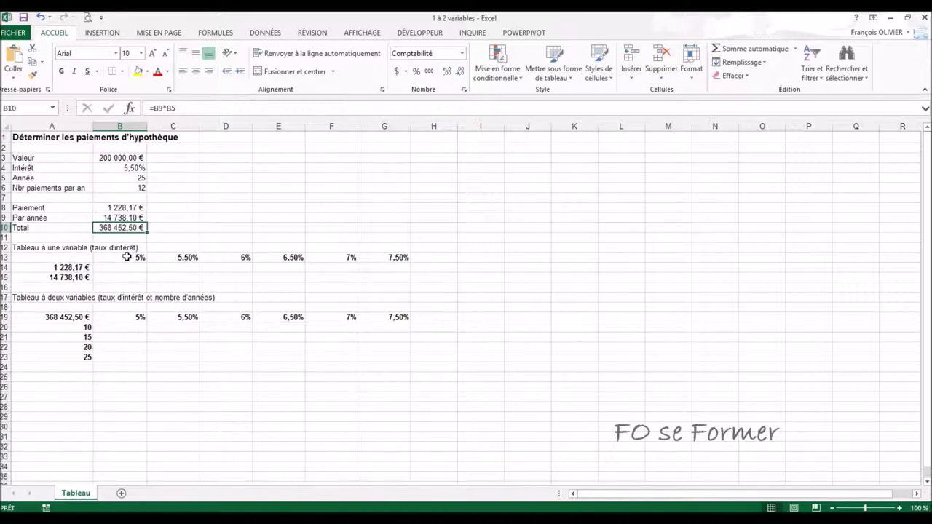
pyautogui.click(127, 256)
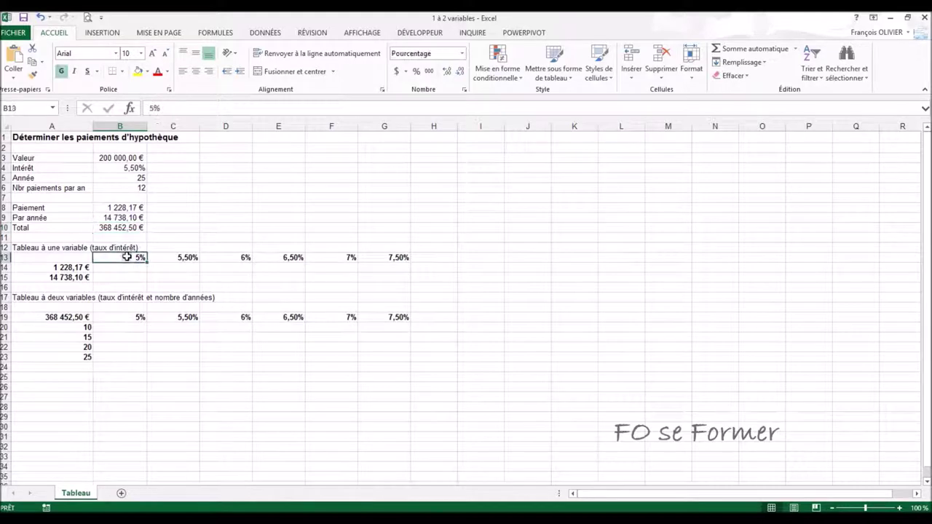
pyautogui.click(190, 258)
pyautogui.click(230, 257)
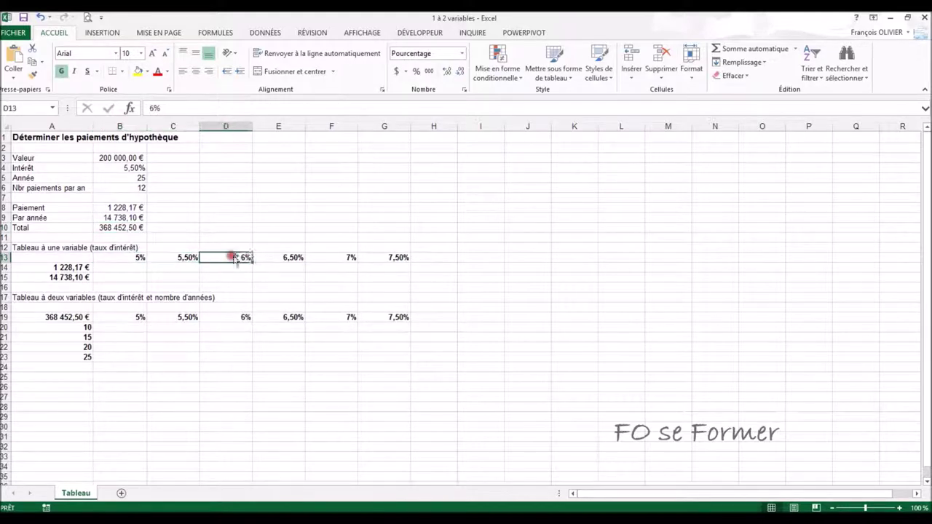
pyautogui.click(269, 256)
pyautogui.click(325, 257)
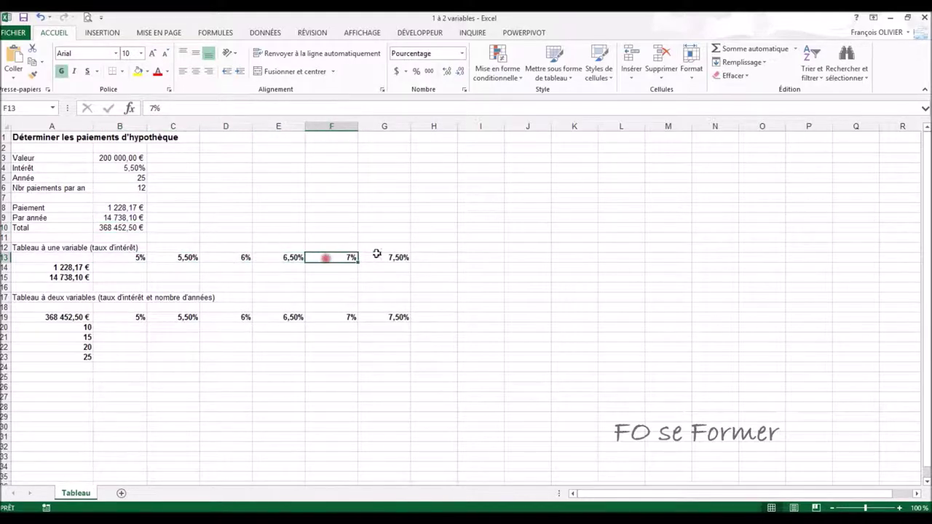
pyautogui.click(375, 258)
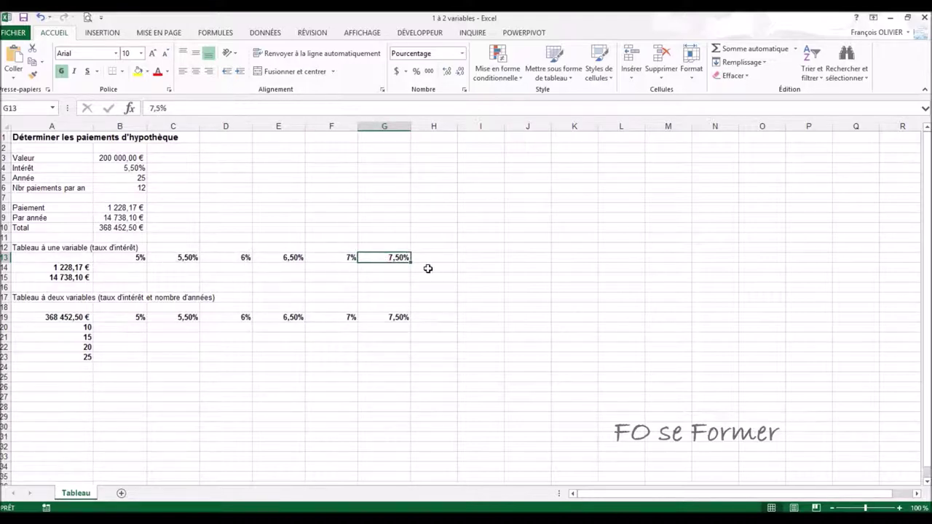
pyautogui.click(78, 267)
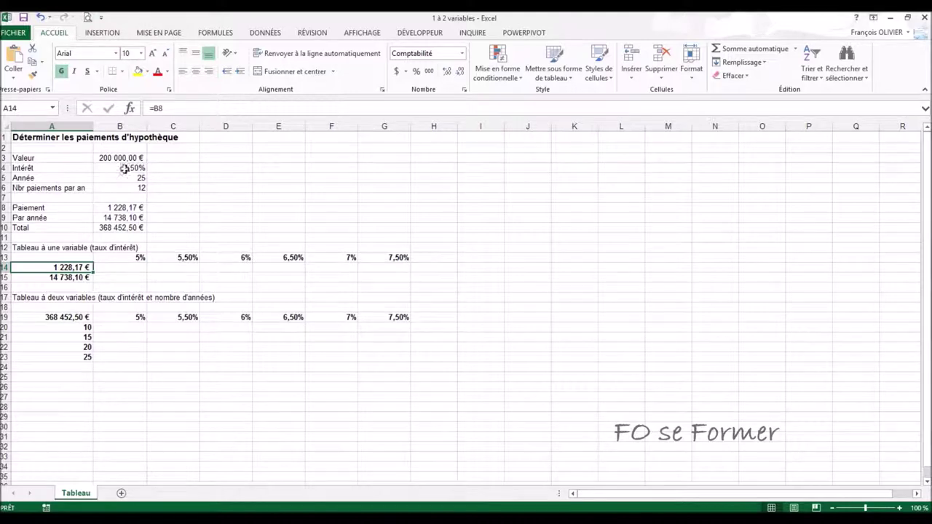
pyautogui.click(121, 207)
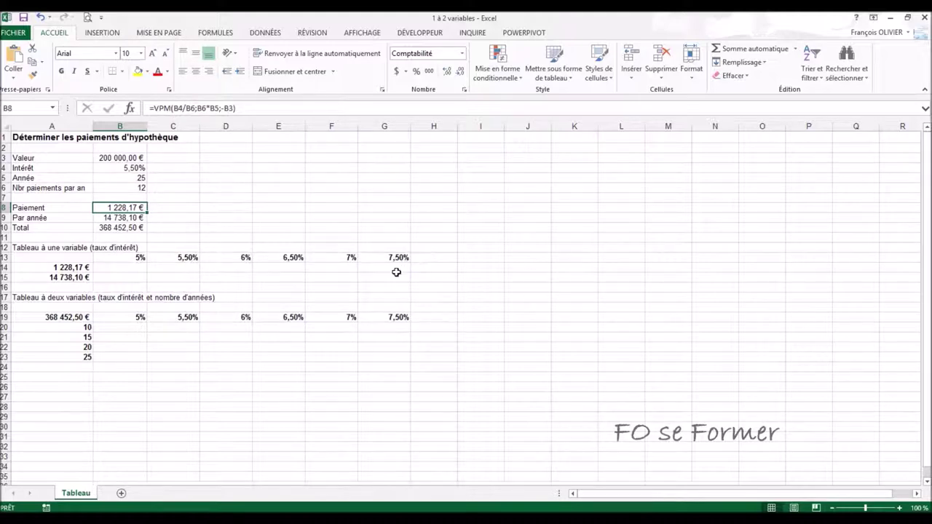
pyautogui.click(73, 266)
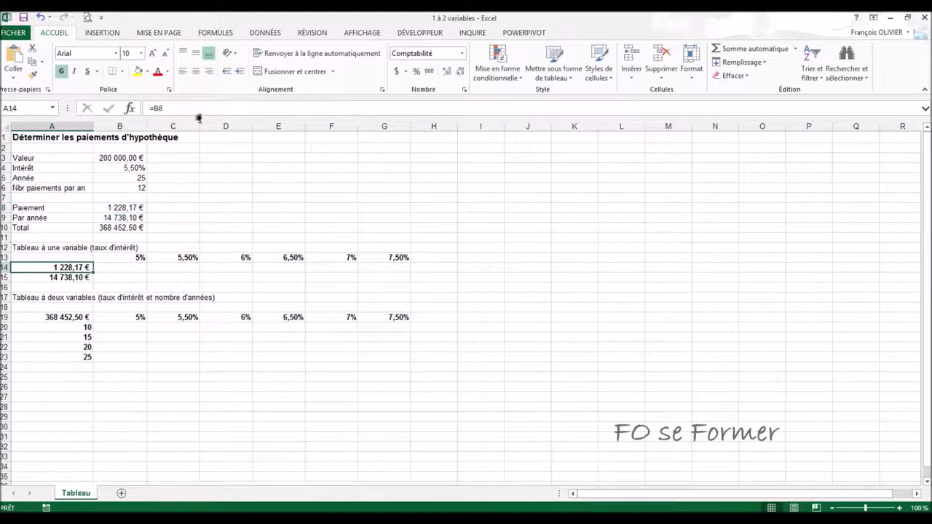
pyautogui.click(76, 278)
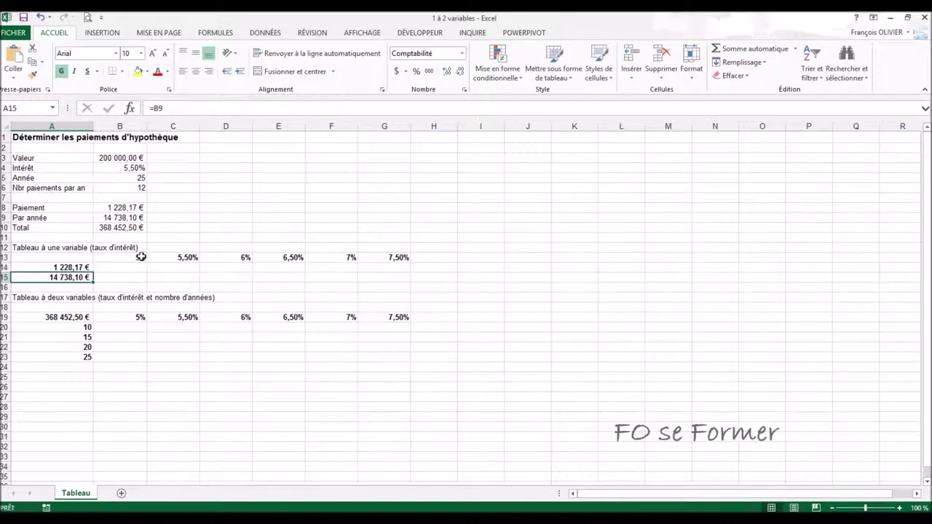
pyautogui.click(77, 268)
pyautogui.click(76, 278)
pyautogui.click(76, 268)
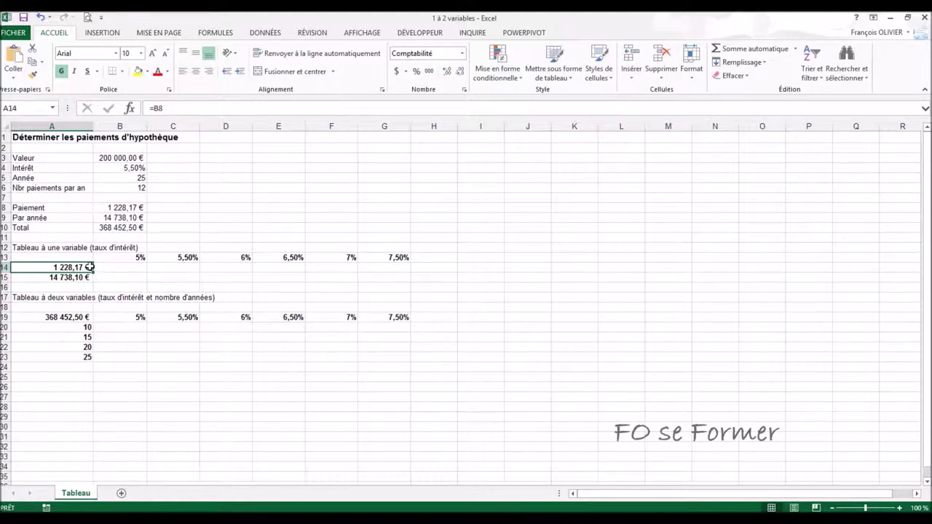
pyautogui.moveTo(77, 258); pyautogui.dragTo(365, 263)
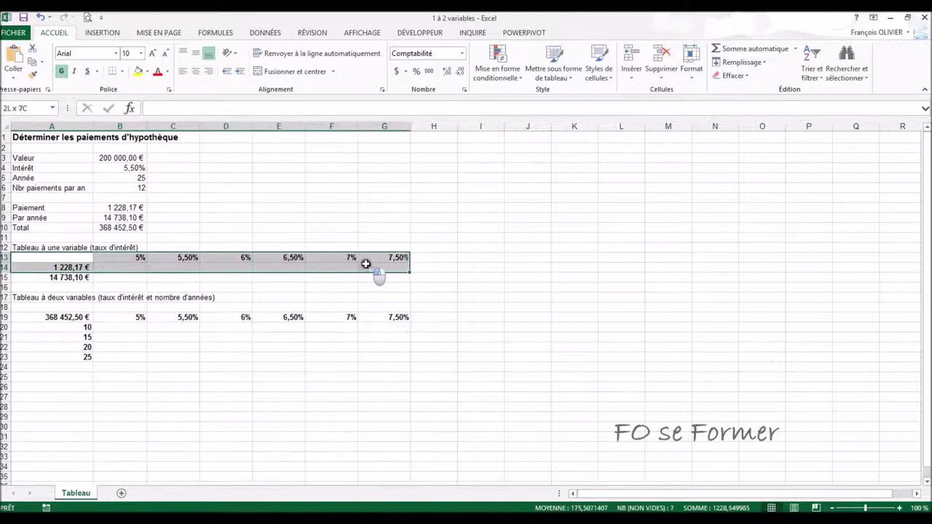
# Step: Select A13:G15 and bring up Table de données from Analyse scénarios
pyautogui.moveTo(370, 269); pyautogui.dragTo(359, 278)
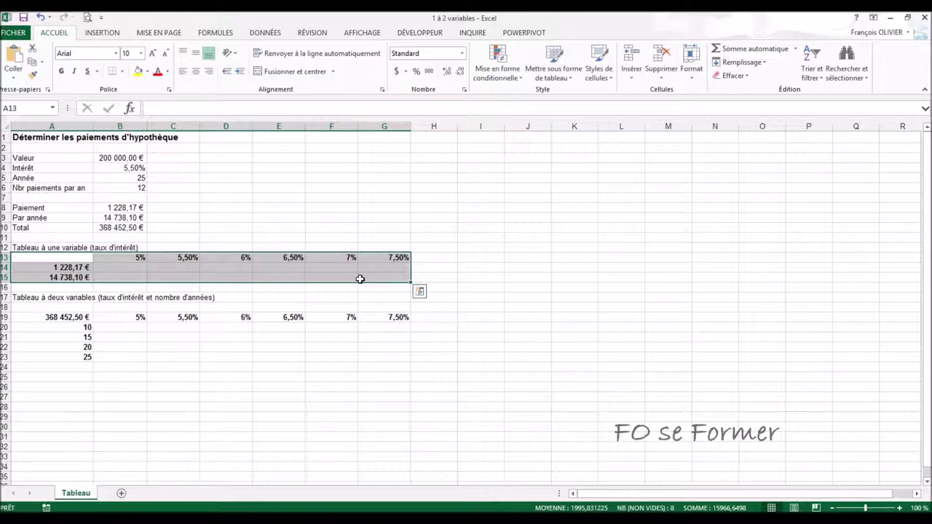
pyautogui.click(267, 33)
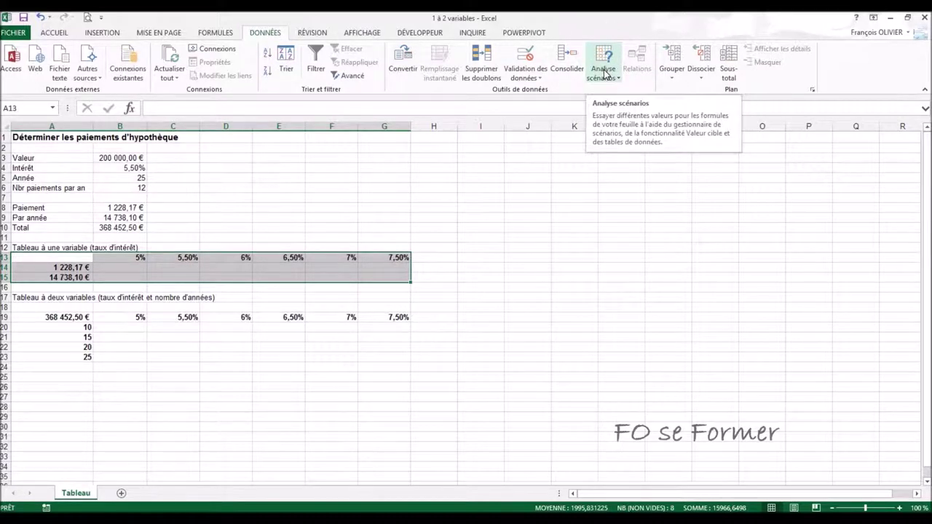
pyautogui.click(604, 73)
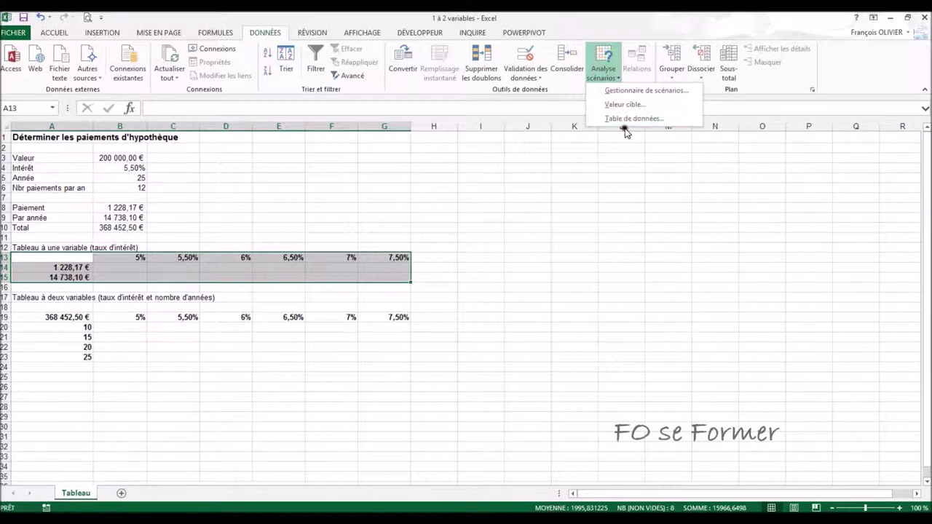
pyautogui.click(624, 119)
pyautogui.moveTo(354, 222); pyautogui.dragTo(346, 157)
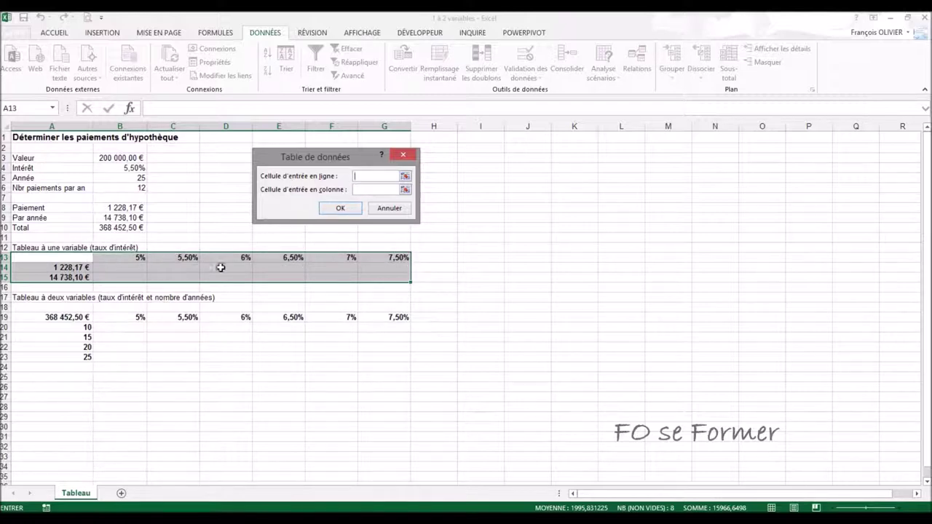
# Step: Use $B$4 as the row input cell to generate monthly and yearly payments per rate
pyautogui.click(126, 170)
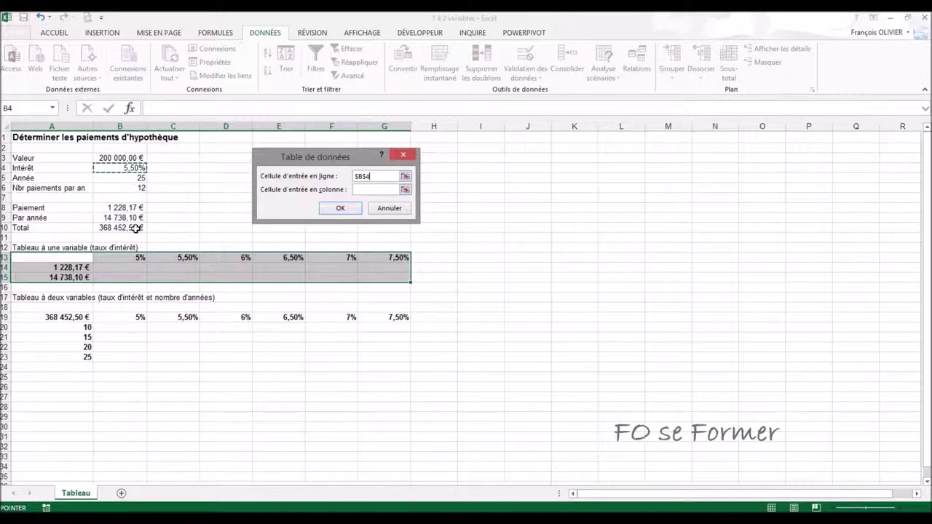
pyautogui.click(341, 208)
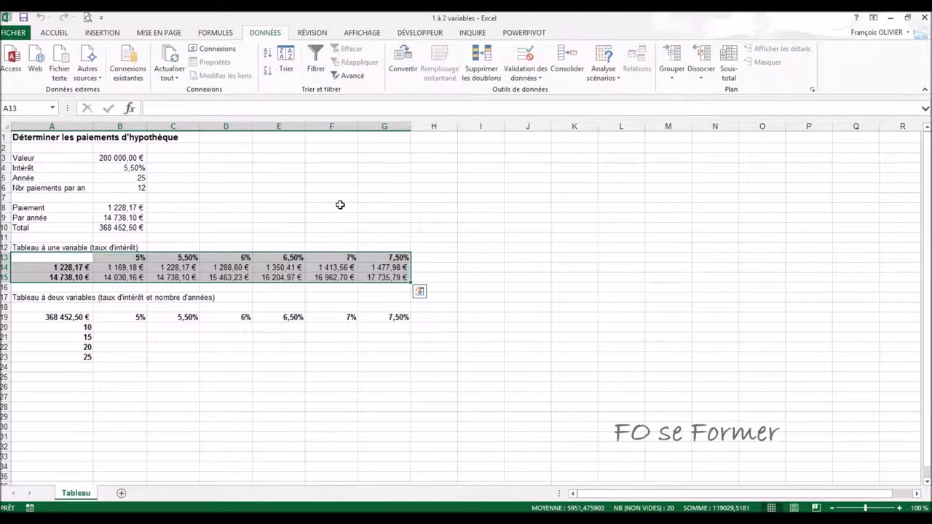
pyautogui.click(131, 268)
pyautogui.click(174, 268)
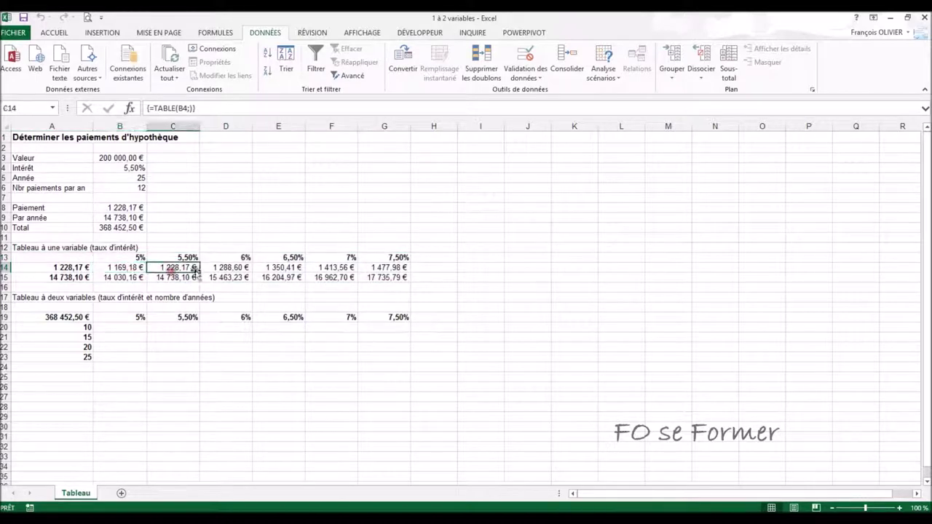
pyautogui.click(218, 268)
pyautogui.click(266, 268)
pyautogui.click(334, 268)
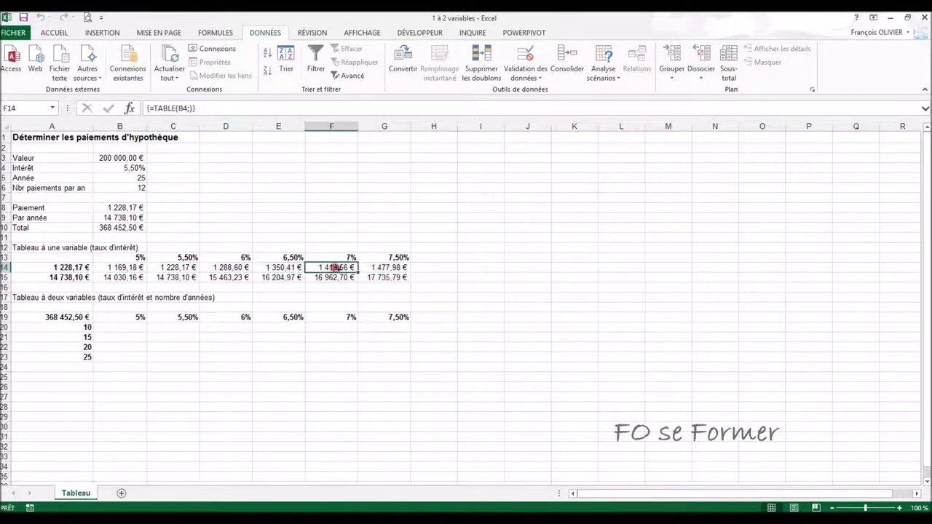
pyautogui.click(386, 268)
pyautogui.click(138, 278)
pyautogui.click(184, 277)
pyautogui.click(223, 277)
pyautogui.click(273, 277)
pyautogui.click(324, 277)
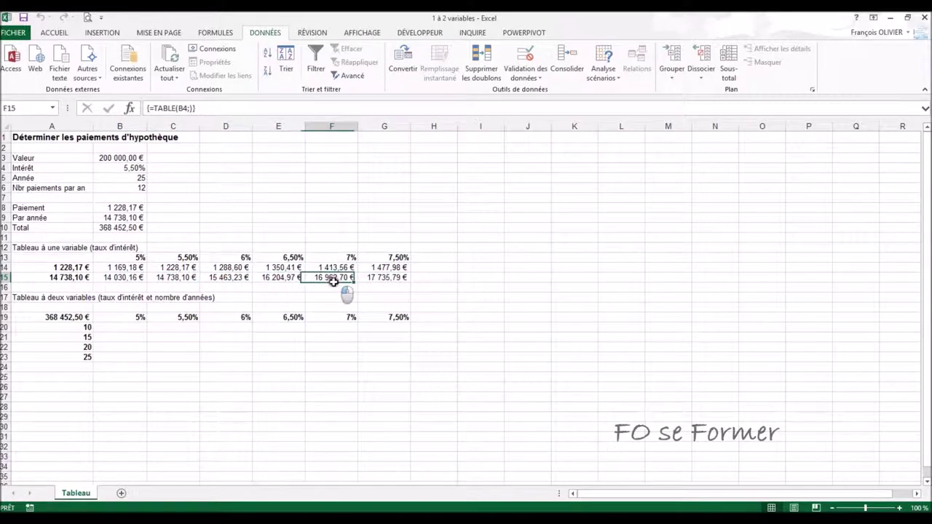
pyautogui.click(371, 279)
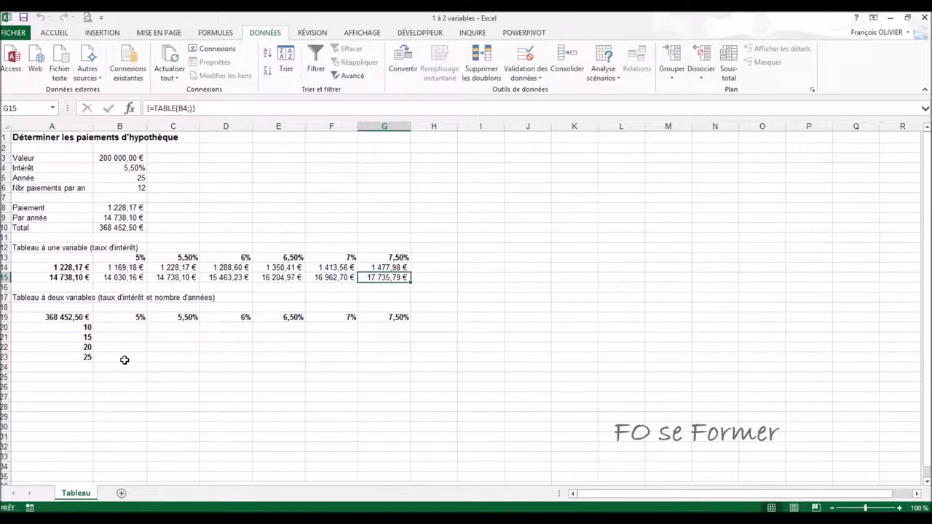
pyautogui.click(75, 320)
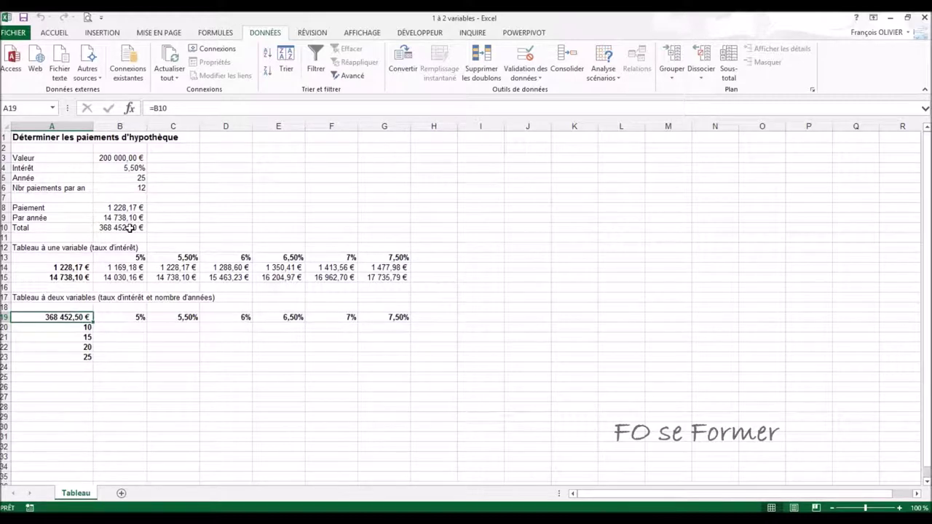
pyautogui.click(129, 228)
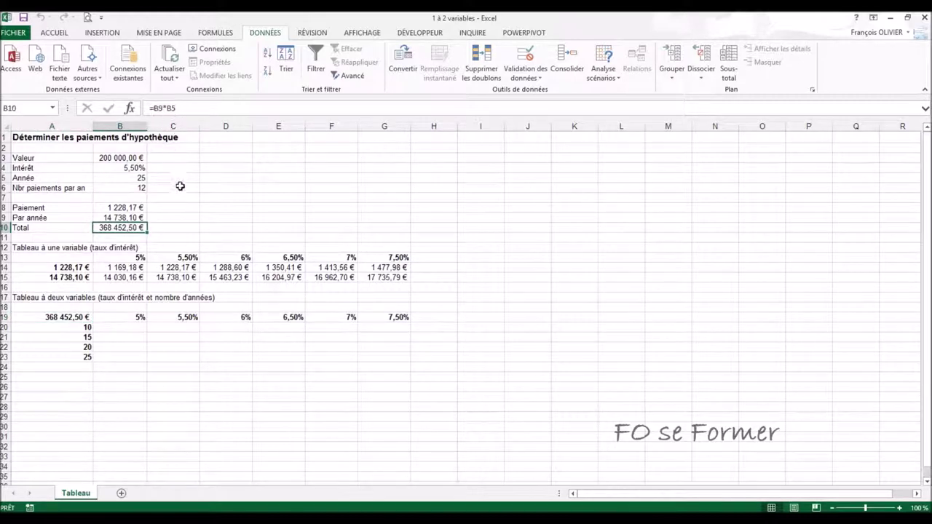
pyautogui.click(132, 218)
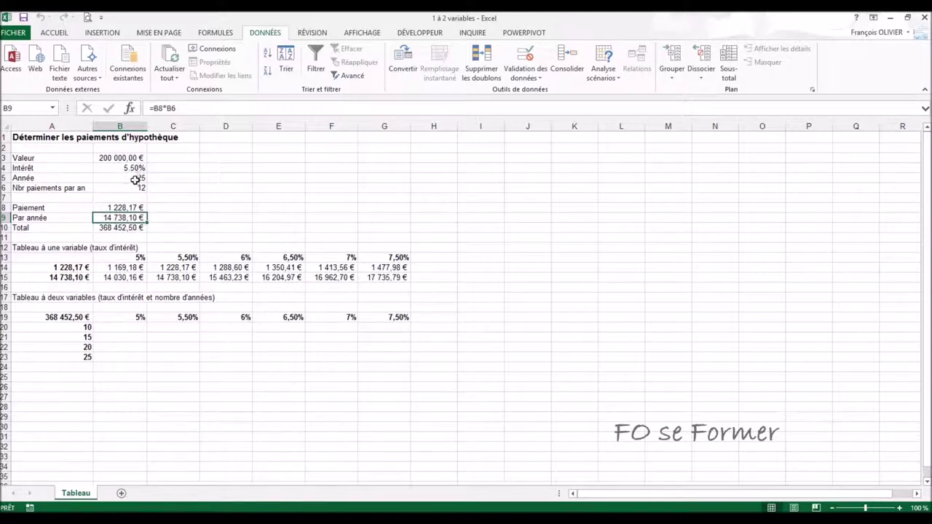
pyautogui.click(137, 208)
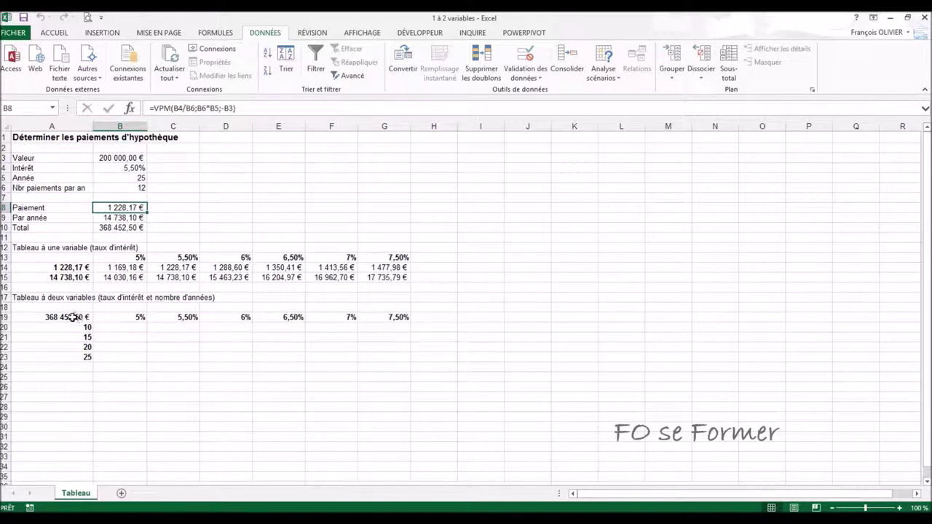
pyautogui.moveTo(72, 316)
pyautogui.mouseDown()
pyautogui.moveTo(219, 356)
pyautogui.moveTo(369, 358)
pyautogui.mouseUp()
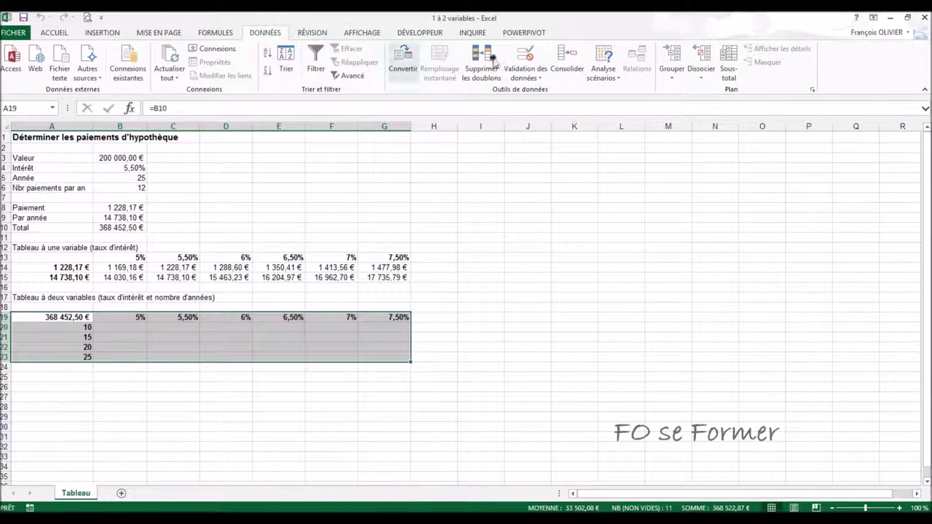
# Step: Build the two-variable data table with row input $B$4 (rate) and column input $B$5 (duration)
pyautogui.click(604, 67)
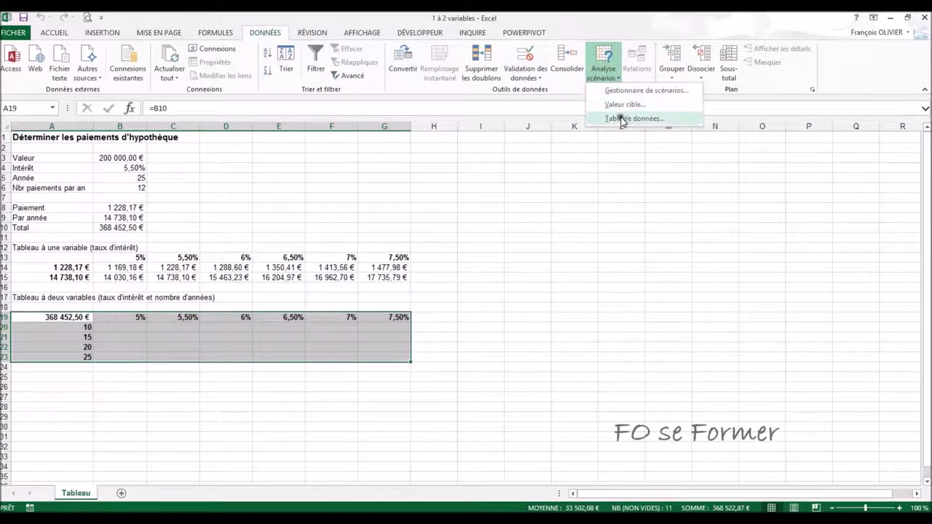
pyautogui.click(622, 120)
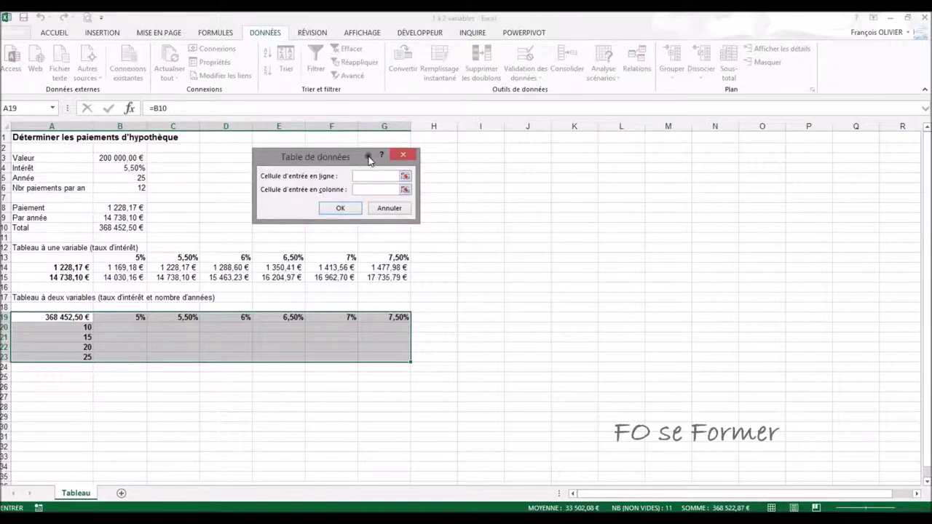
pyautogui.moveTo(370, 157); pyautogui.dragTo(394, 160)
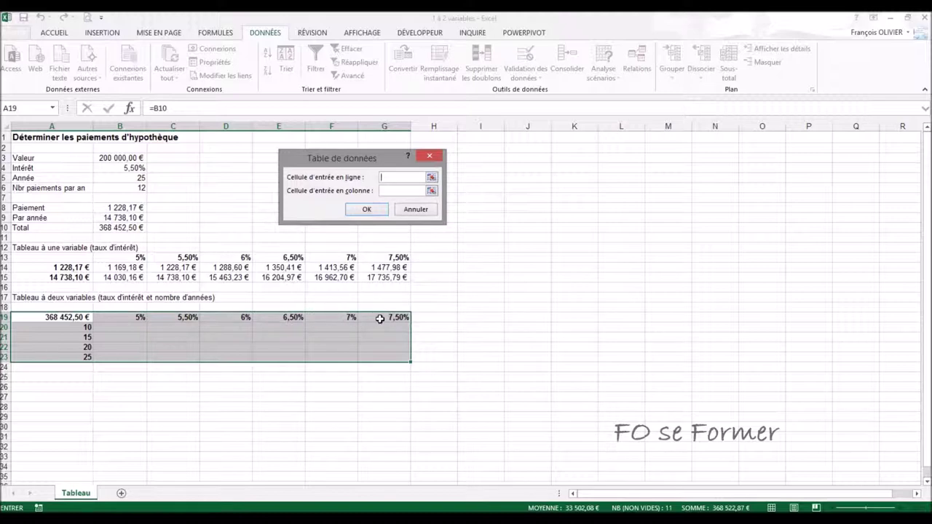
pyautogui.click(136, 169)
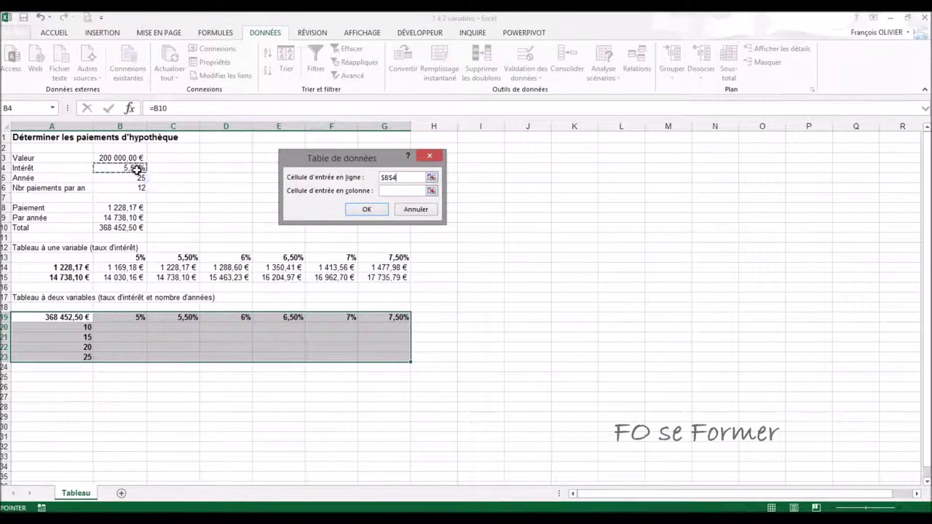
pyautogui.click(393, 191)
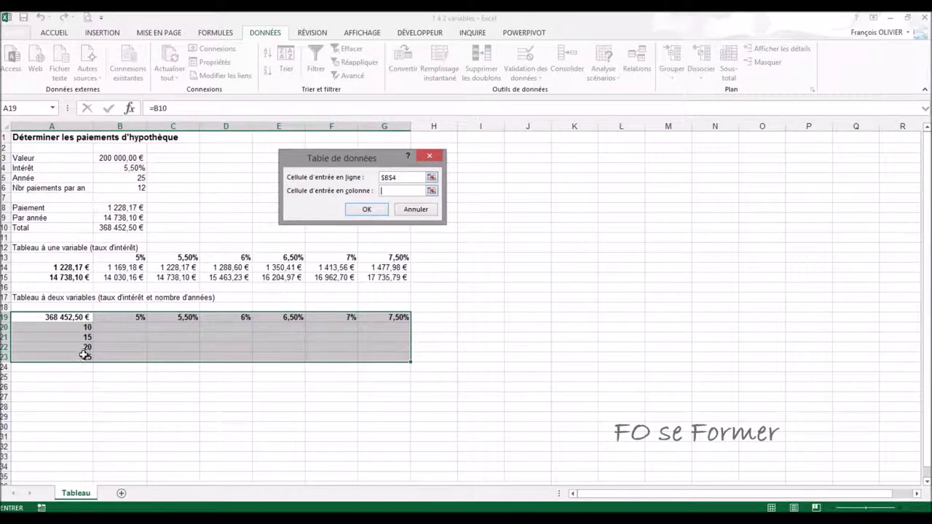
pyautogui.click(133, 179)
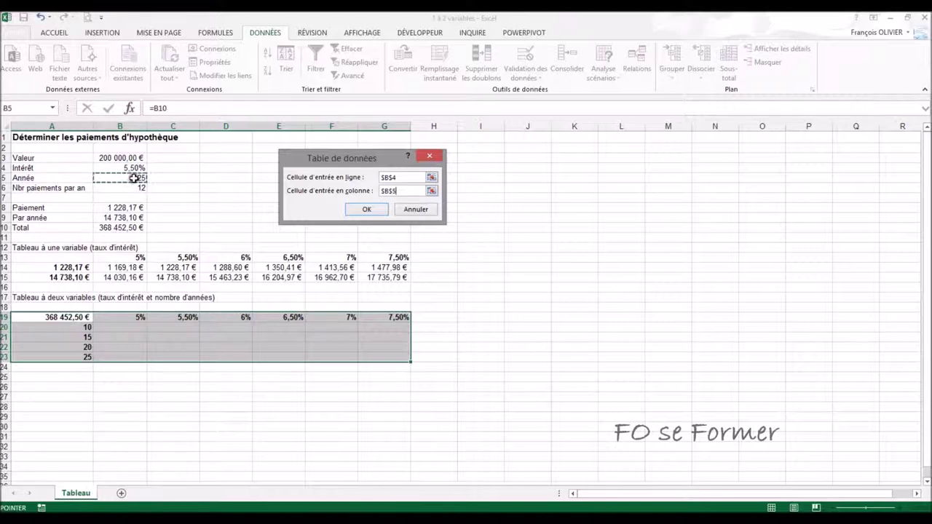
pyautogui.click(369, 209)
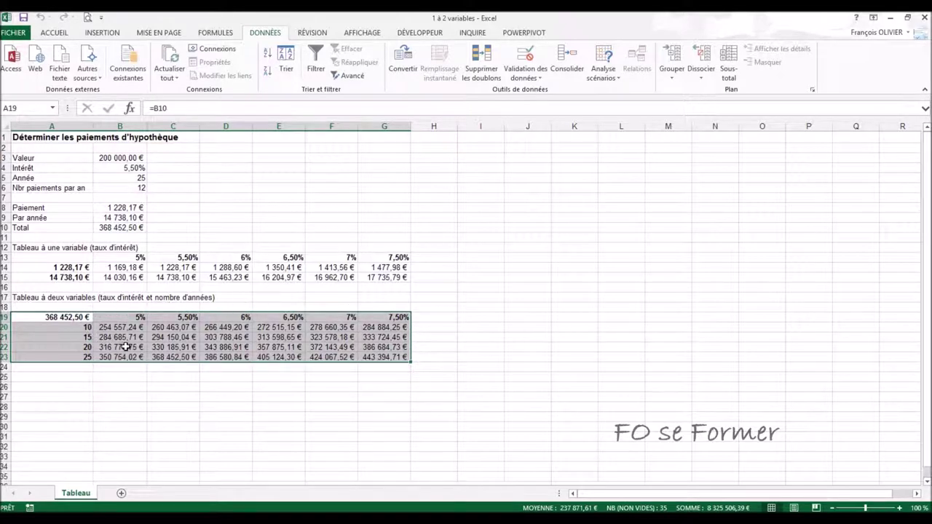
pyautogui.click(211, 339)
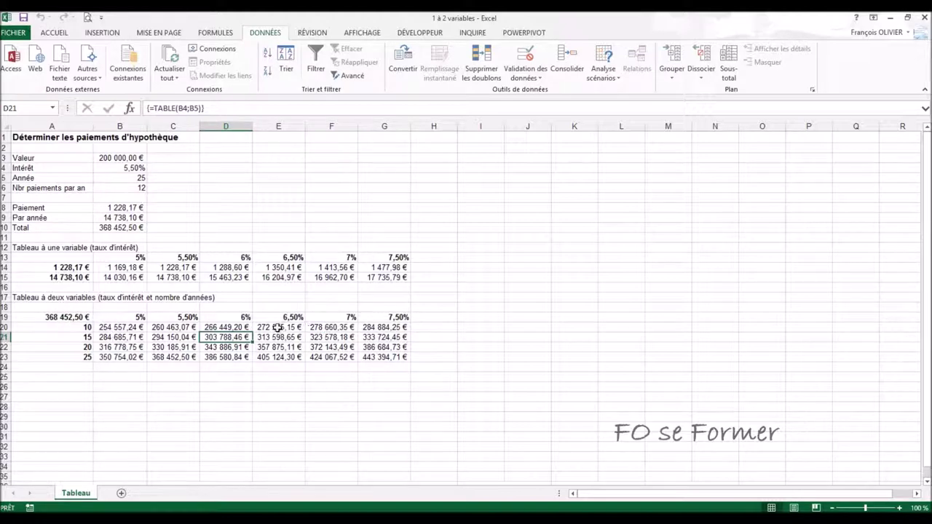
pyautogui.click(76, 317)
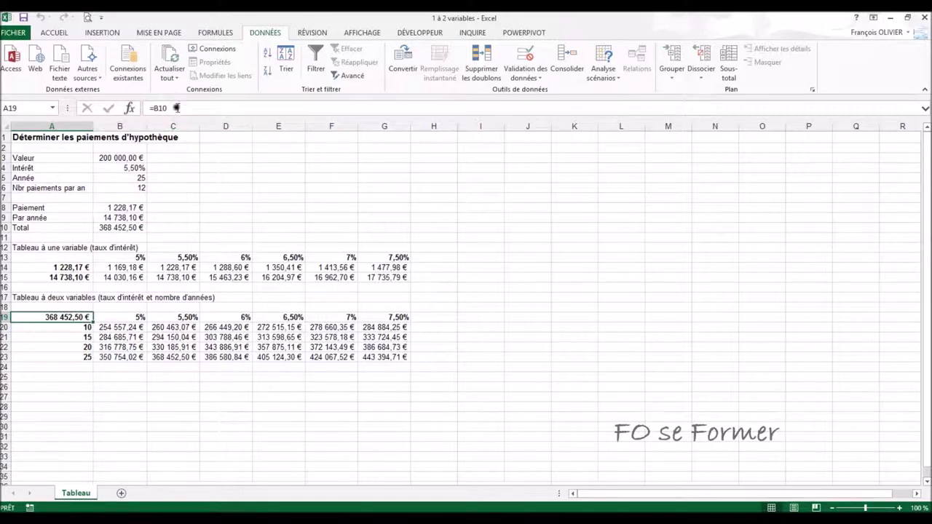
# Step: Change A19 to =B8 so the table shows monthly payments
pyautogui.click(176, 107)
pyautogui.press('BackSpace')
pyautogui.press('BackSpace')
pyautogui.write('8')
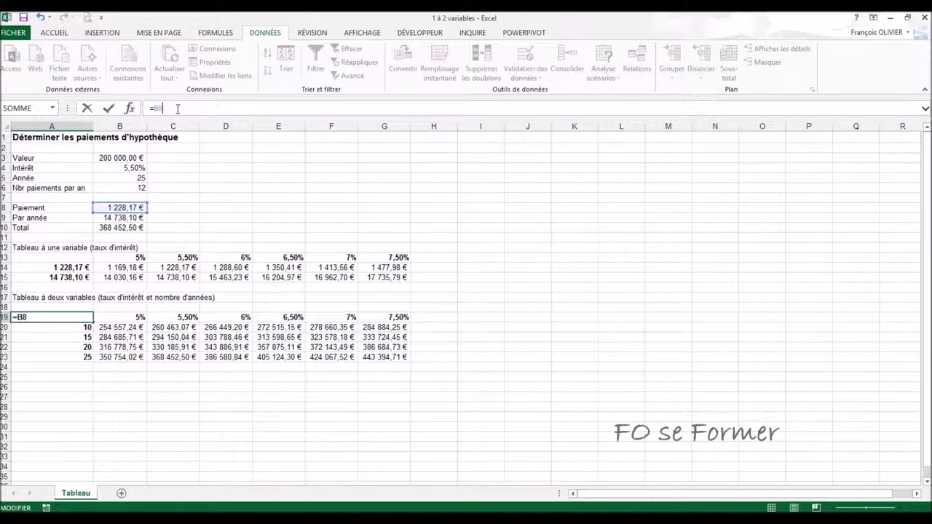
pyautogui.press('Return')
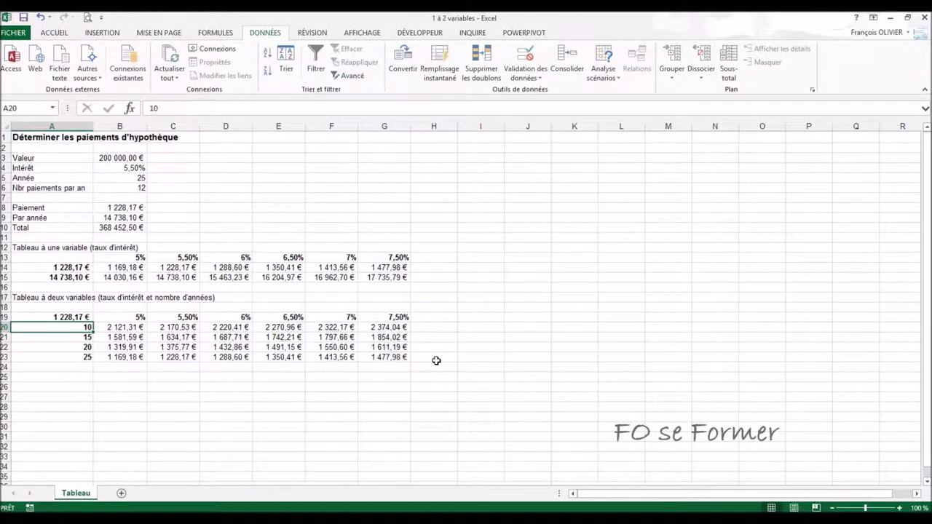
# Step: Point A19 at =B9 so the table shows yearly payments
pyautogui.click(86, 318)
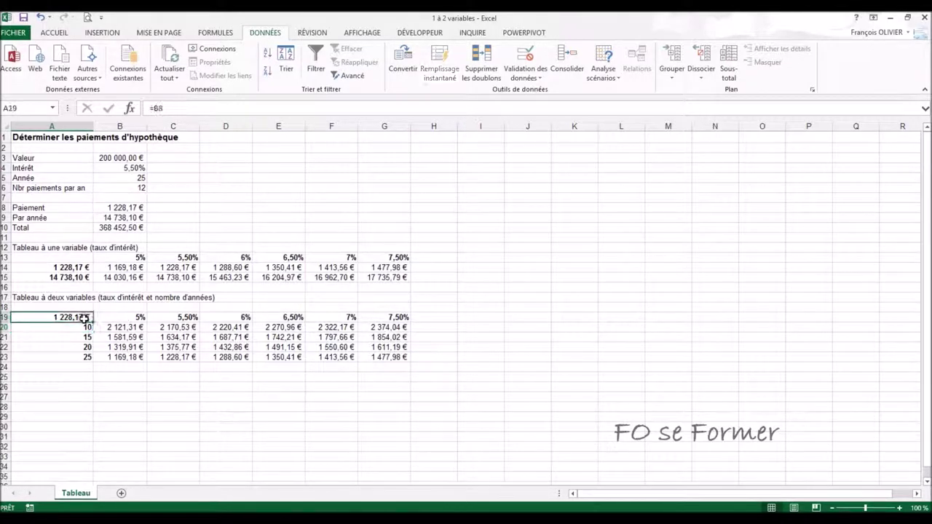
pyautogui.click(161, 107)
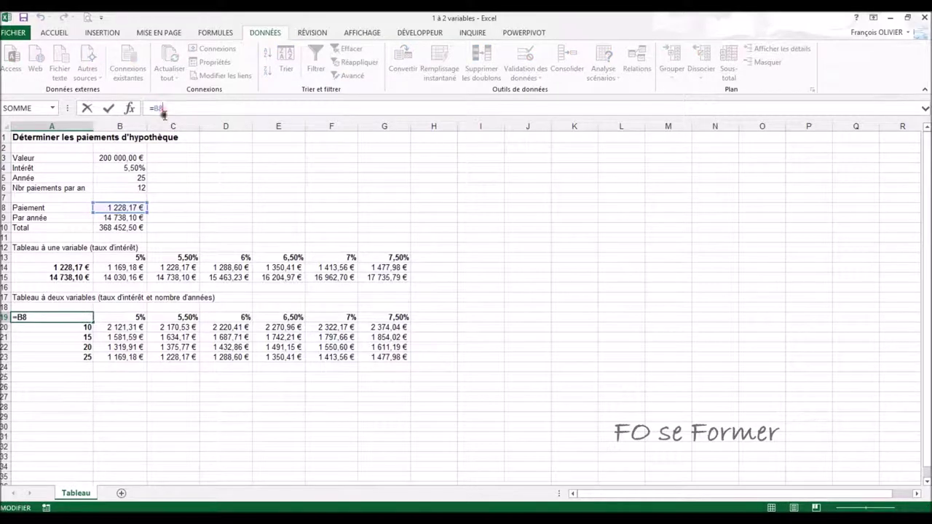
pyautogui.click(115, 210)
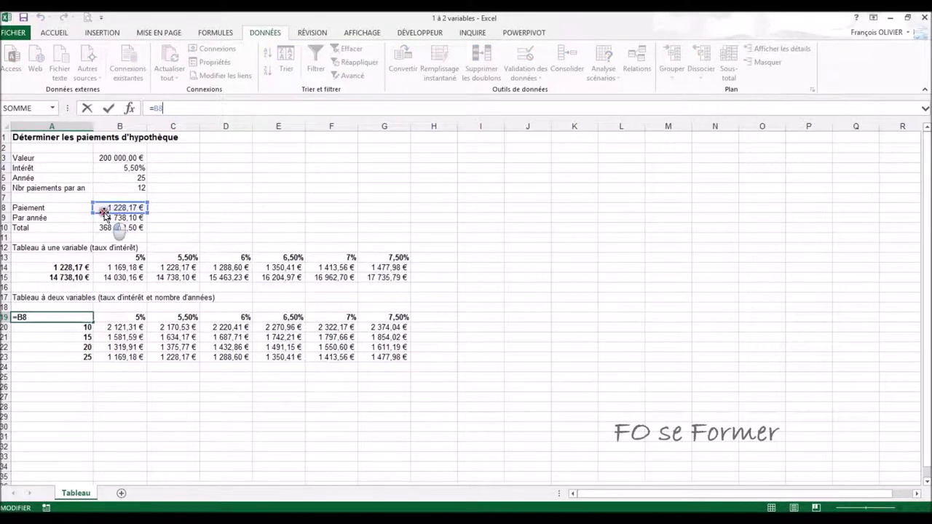
pyautogui.click(104, 218)
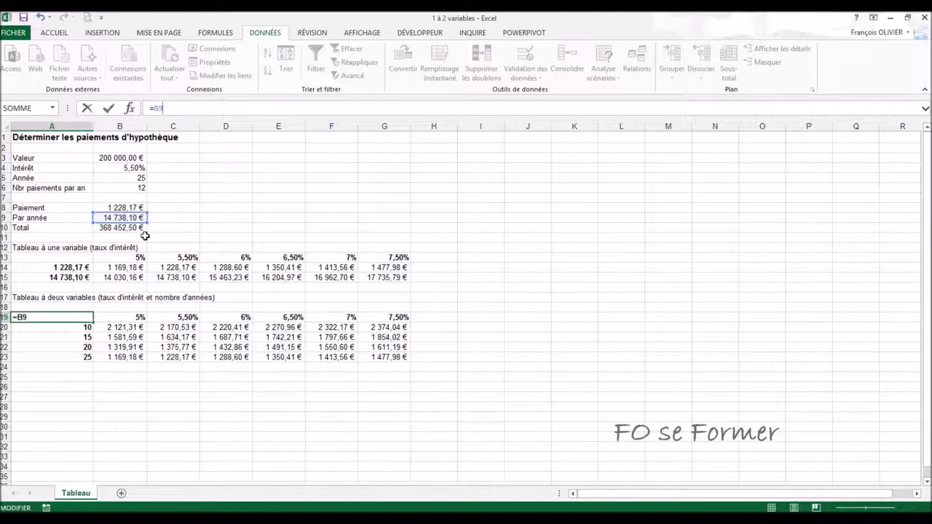
pyautogui.press('Return')
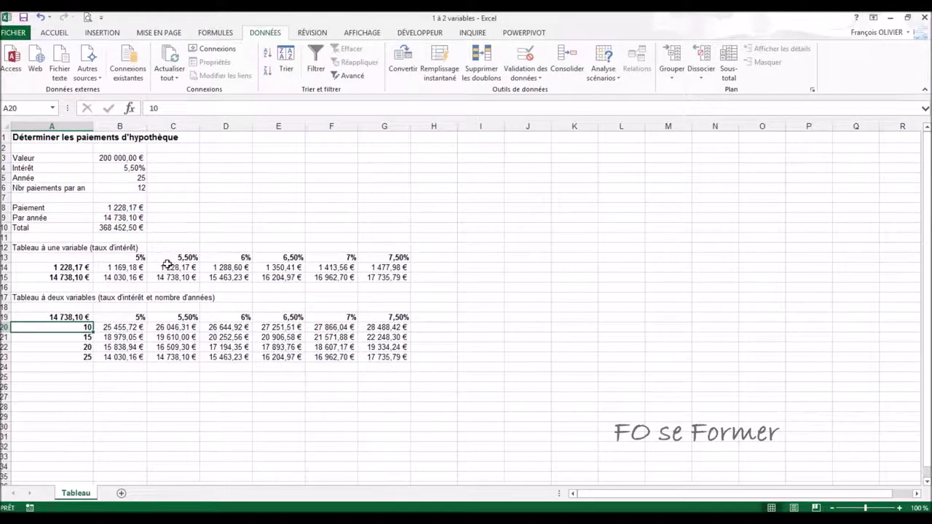